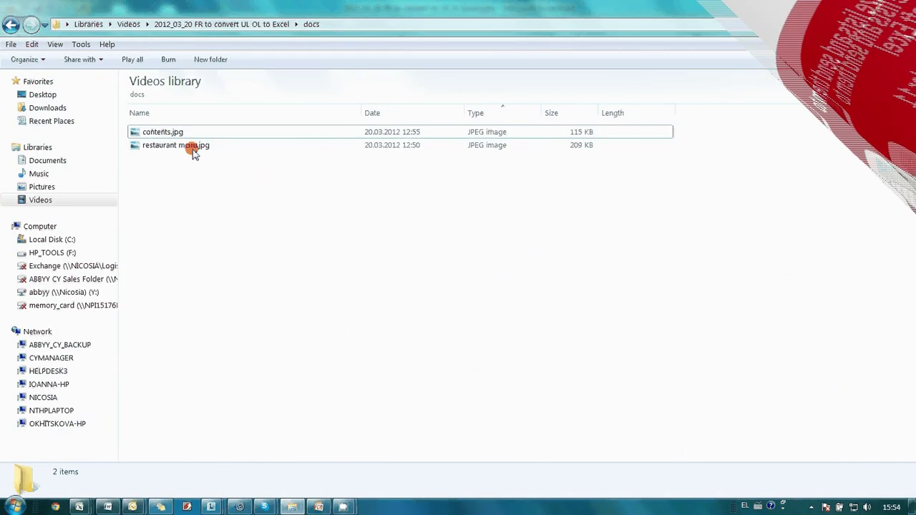
Preview contents.jpg and restaurant menu.jpg from the docs folder, and close the image viewer
{"action": "left_click", "coordinate": [184, 134]}
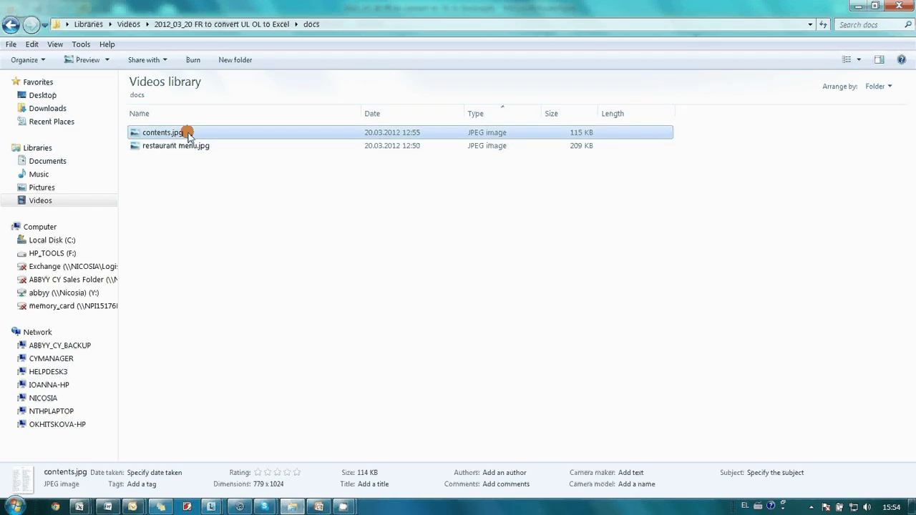
{"action": "double_click", "coordinate": [188, 135]}
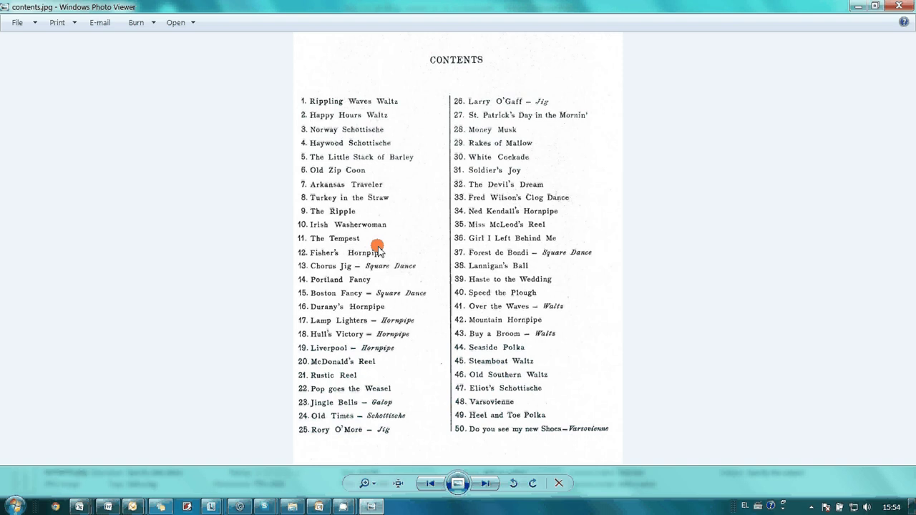
{"action": "left_click", "coordinate": [489, 484]}
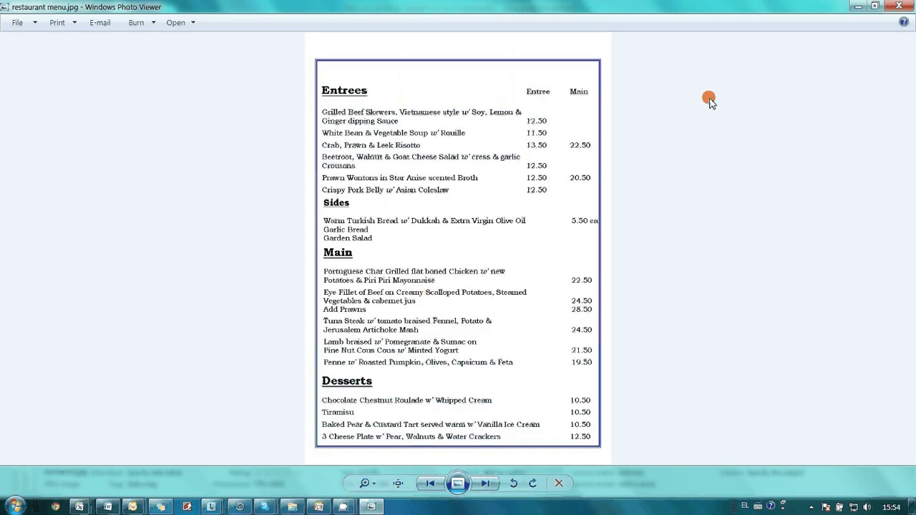
{"action": "left_click", "coordinate": [899, 6]}
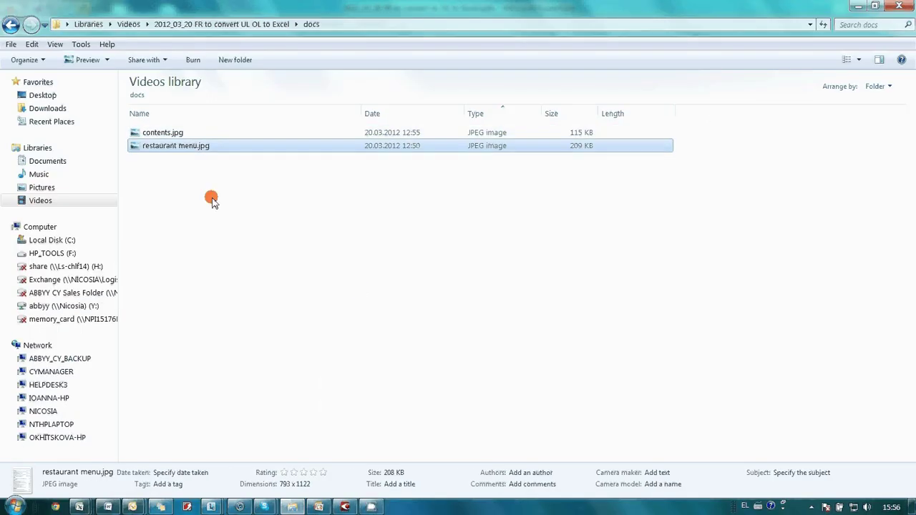
Open restaurant menu.jpg in ABBYY FineReader 11 and dismiss the import report
{"action": "right_click", "coordinate": [205, 148]}
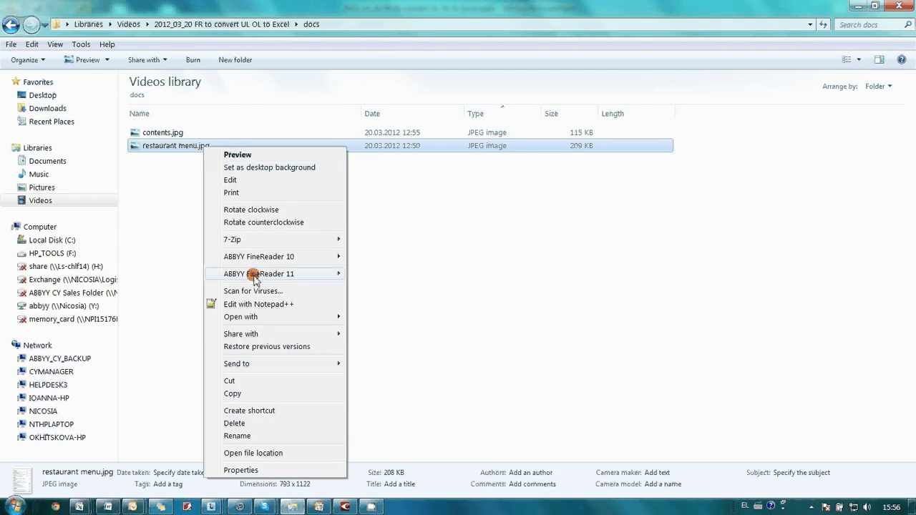
{"action": "mouse_move", "coordinate": [252, 280]}
{"action": "left_click", "coordinate": [409, 316]}
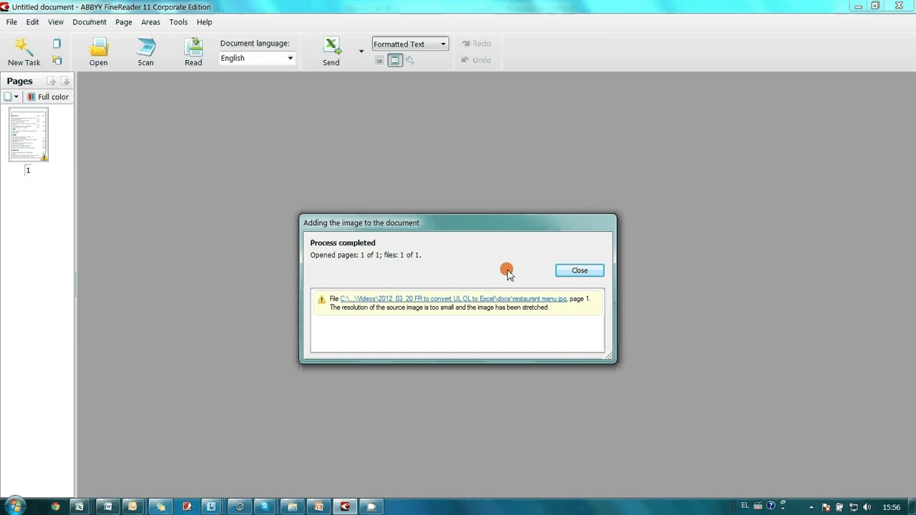
{"action": "left_click", "coordinate": [566, 270]}
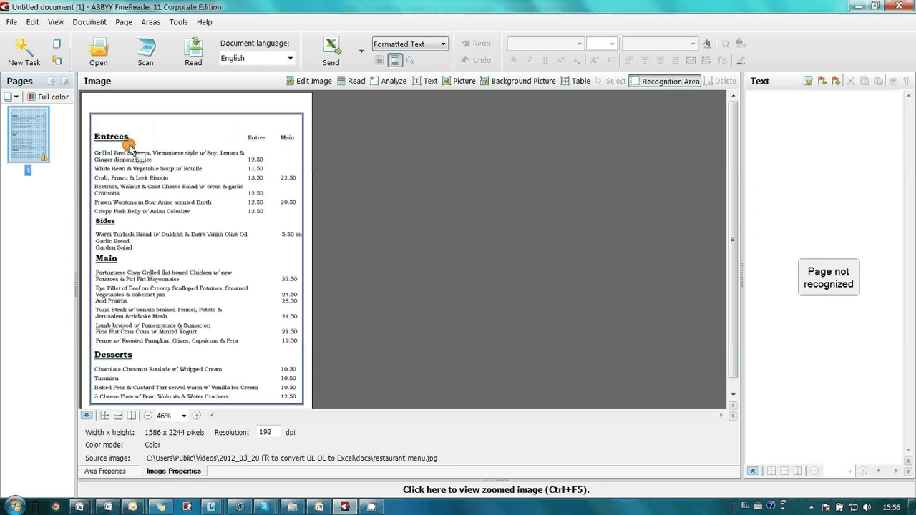
Mark the whole framed menu as one area, change its type to Table, and analyze its table structure
{"action": "mouse_move", "coordinate": [91, 123]}
{"action": "left_mouse_down"}
{"action": "mouse_move", "coordinate": [168, 137]}
{"action": "mouse_move", "coordinate": [317, 237]}
{"action": "mouse_move", "coordinate": [296, 383]}
{"action": "mouse_move", "coordinate": [304, 402]}
{"action": "left_mouse_up"}
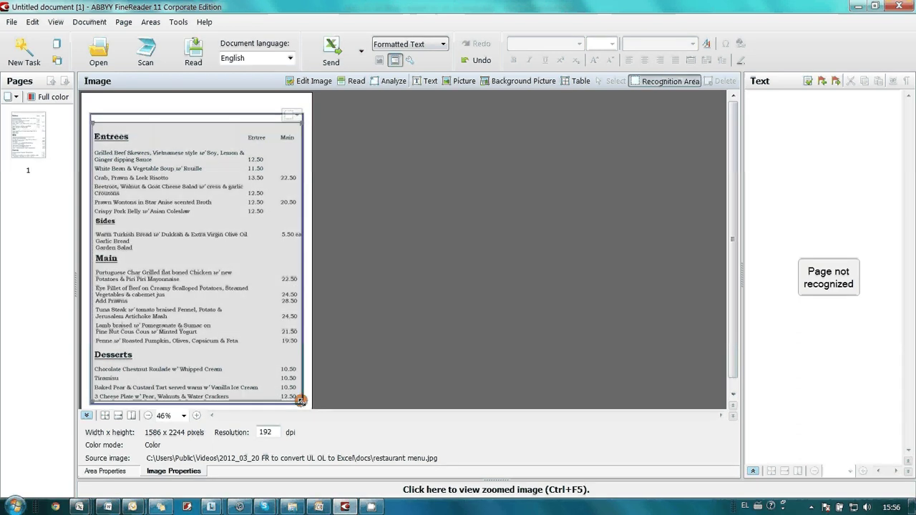
{"action": "right_click", "coordinate": [205, 249]}
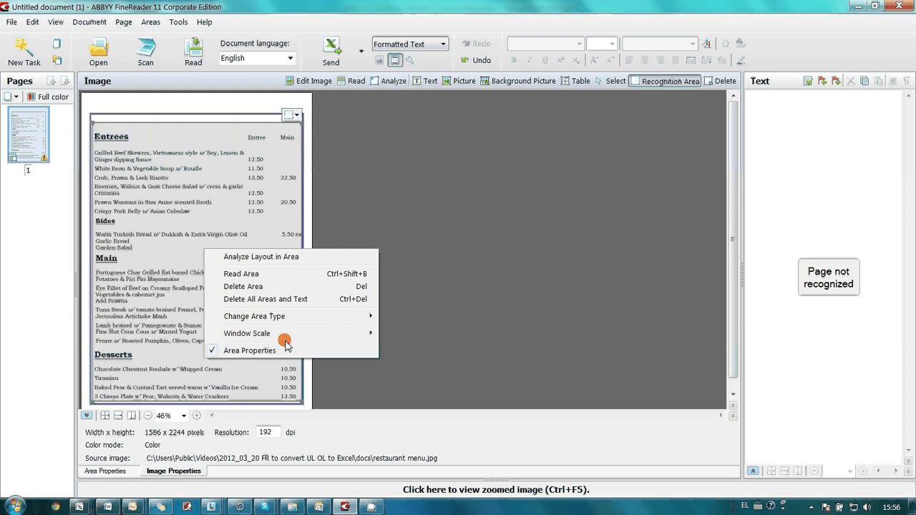
{"action": "mouse_move", "coordinate": [296, 317]}
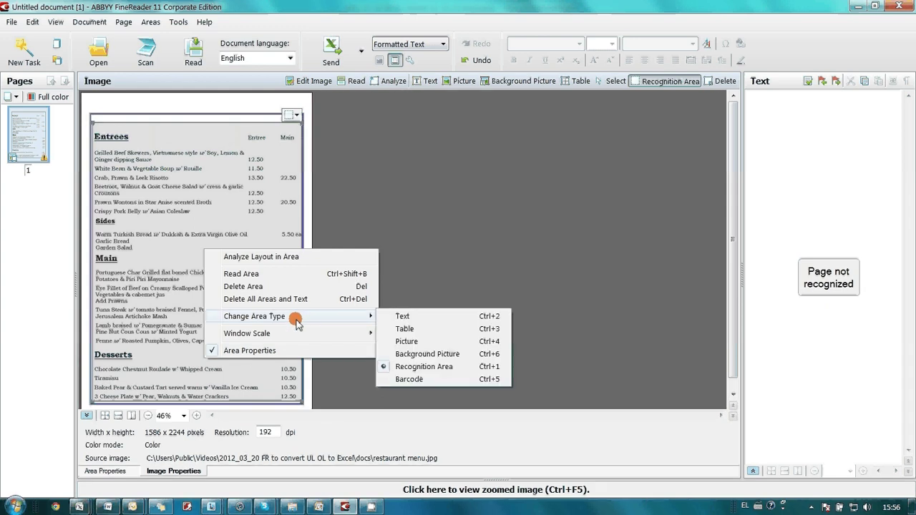
{"action": "left_click", "coordinate": [421, 329]}
{"action": "right_click", "coordinate": [205, 205]}
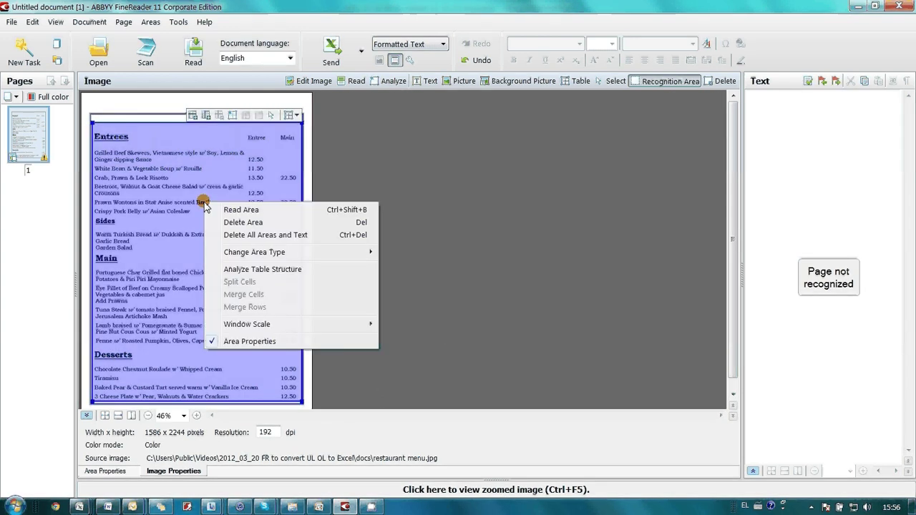
{"action": "left_click", "coordinate": [256, 269]}
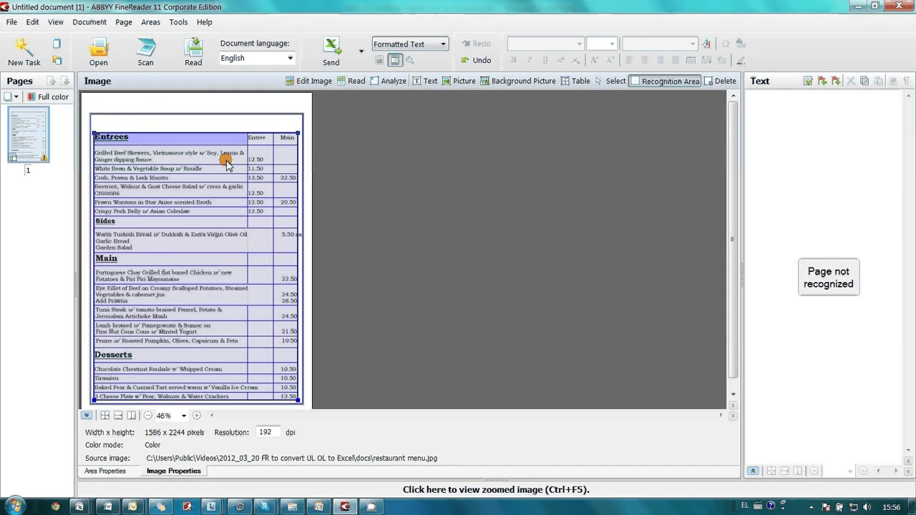
Recognize the restaurant menu page, send the result to Microsoft Excel, and look over the sheet
{"action": "left_click", "coordinate": [195, 54]}
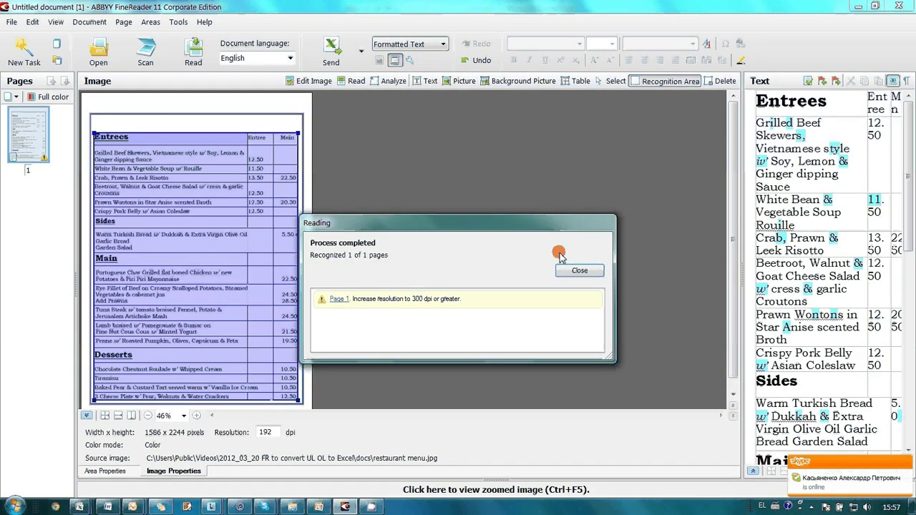
{"action": "left_click", "coordinate": [578, 272]}
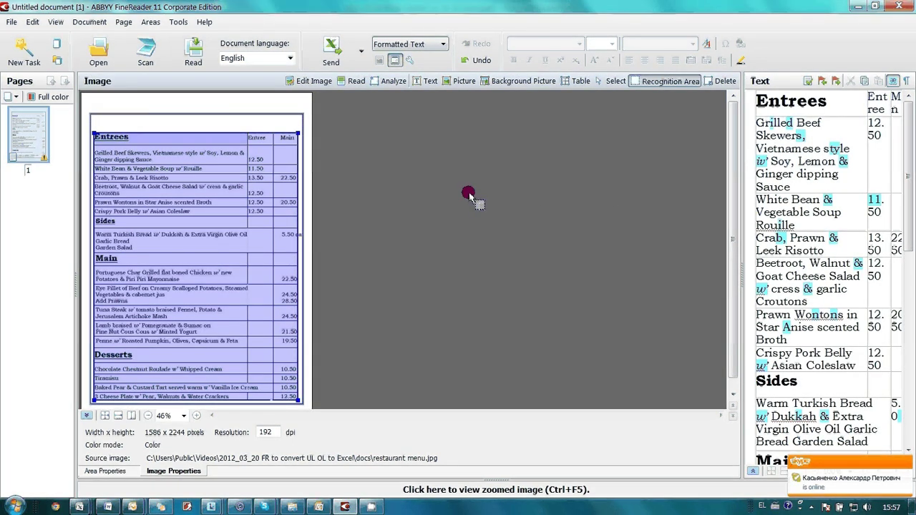
{"action": "left_click", "coordinate": [333, 51]}
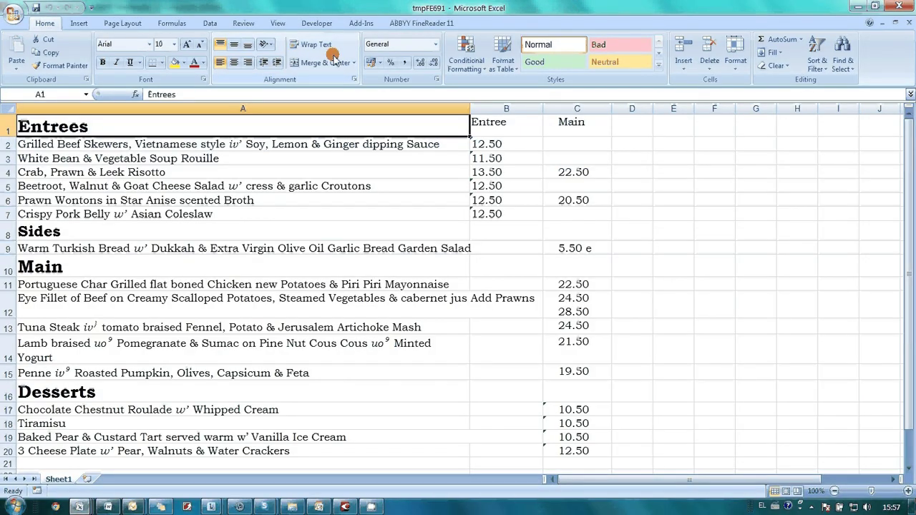
{"action": "scroll", "coordinate": [371, 185], "scroll_direction": "down", "scroll_amount": 3}
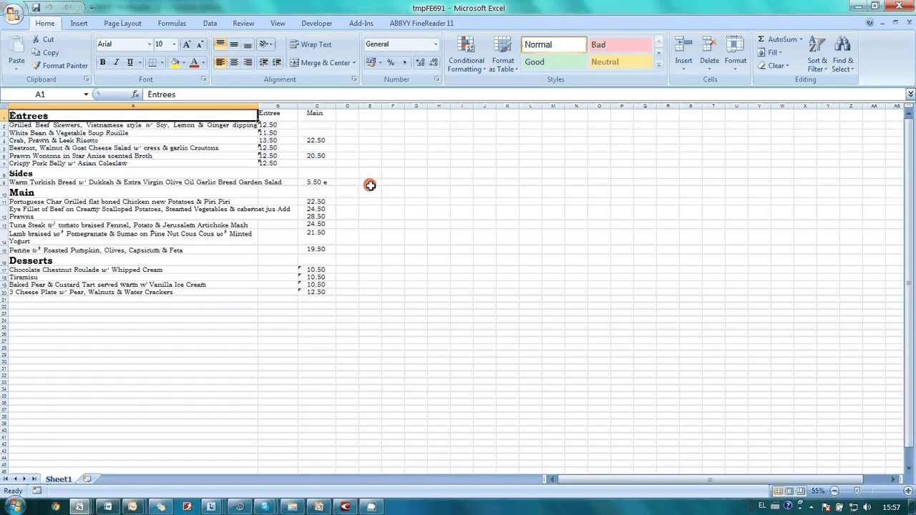
{"action": "scroll", "coordinate": [370, 185], "scroll_direction": "up", "scroll_amount": 2}
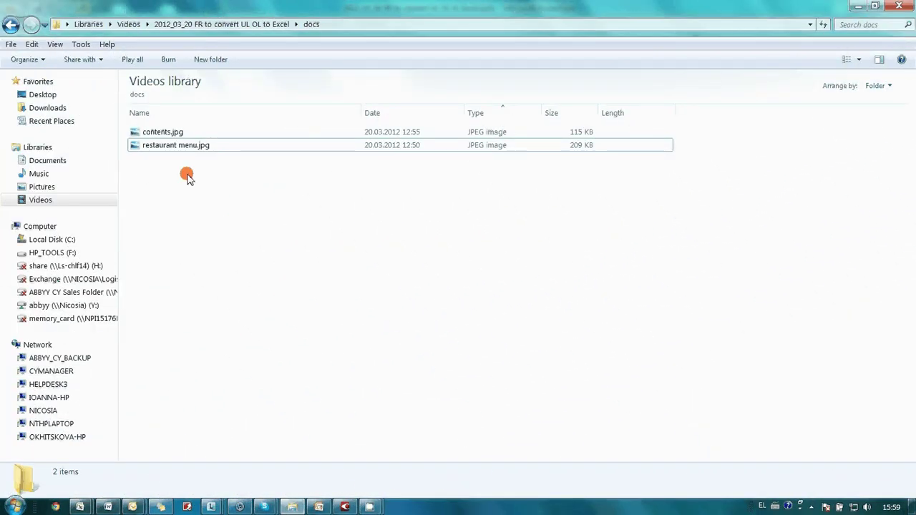
Open contents.jpg from the docs folder in ABBYY FineReader 11 and dismiss the import report
{"action": "right_click", "coordinate": [161, 133]}
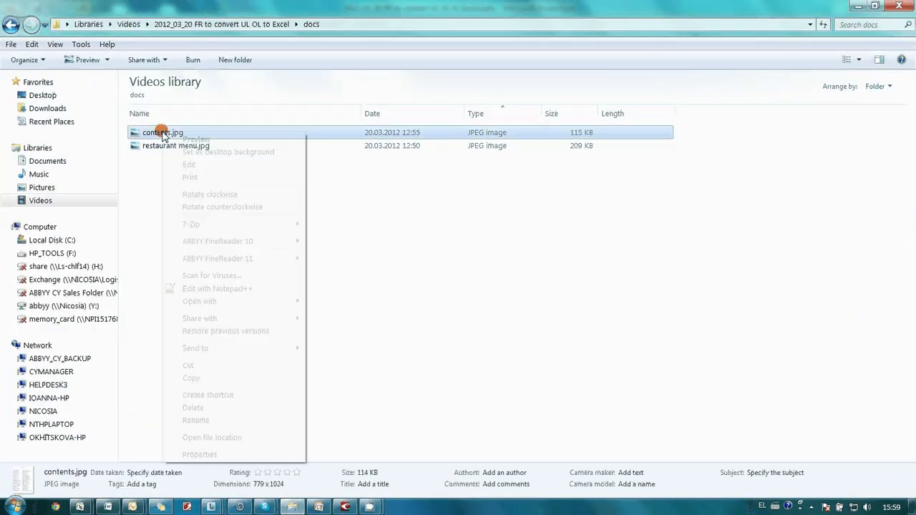
{"action": "mouse_move", "coordinate": [227, 258]}
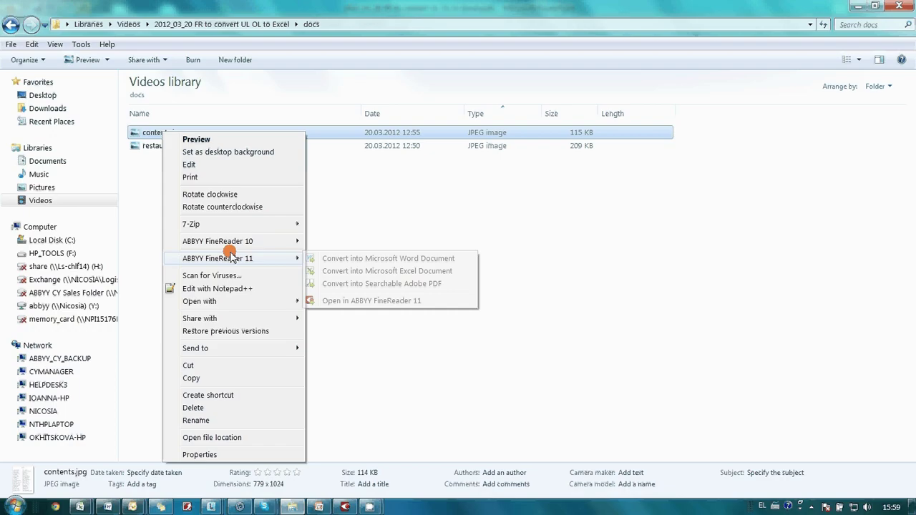
{"action": "left_click", "coordinate": [386, 300]}
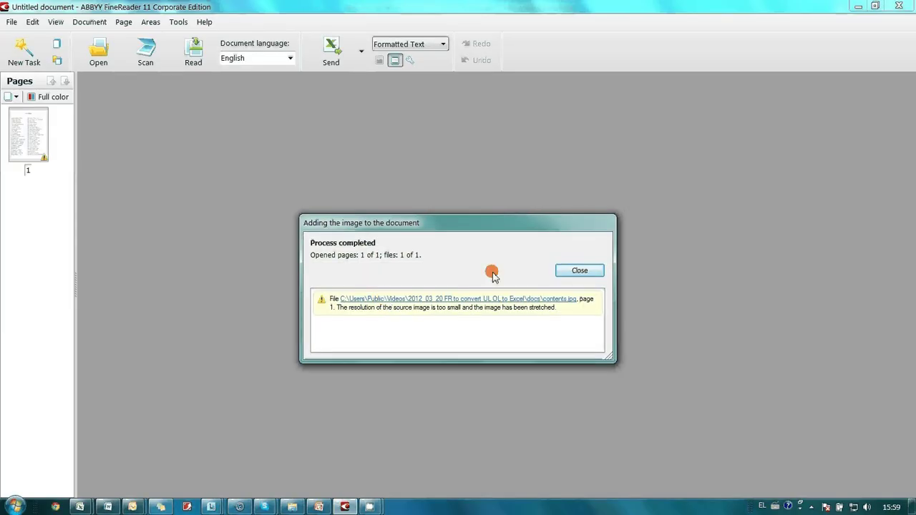
{"action": "left_click", "coordinate": [580, 270]}
Mark the CONTENTS heading and both song lists as one Table area, and analyze its table structure
{"action": "left_click_drag", "start_coordinate": [84, 102], "coordinate": [303, 377]}
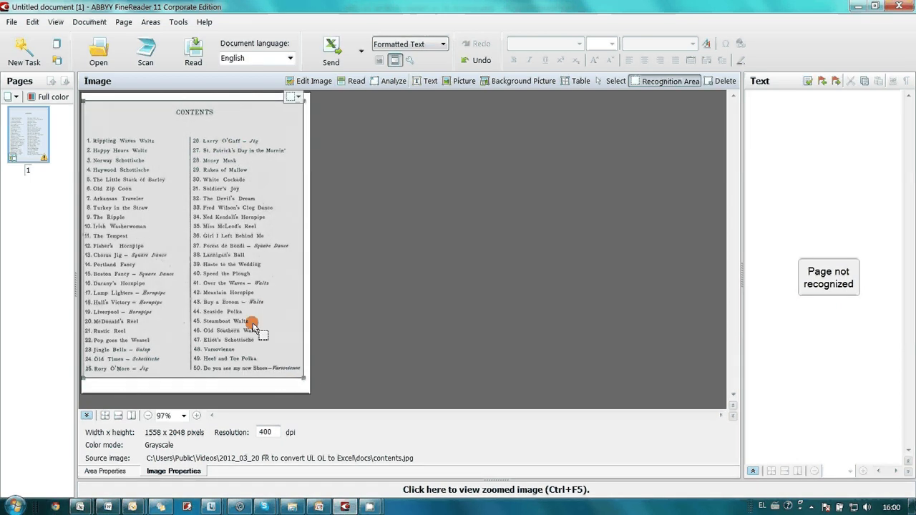
{"action": "right_click", "coordinate": [225, 285]}
{"action": "mouse_move", "coordinate": [294, 353]}
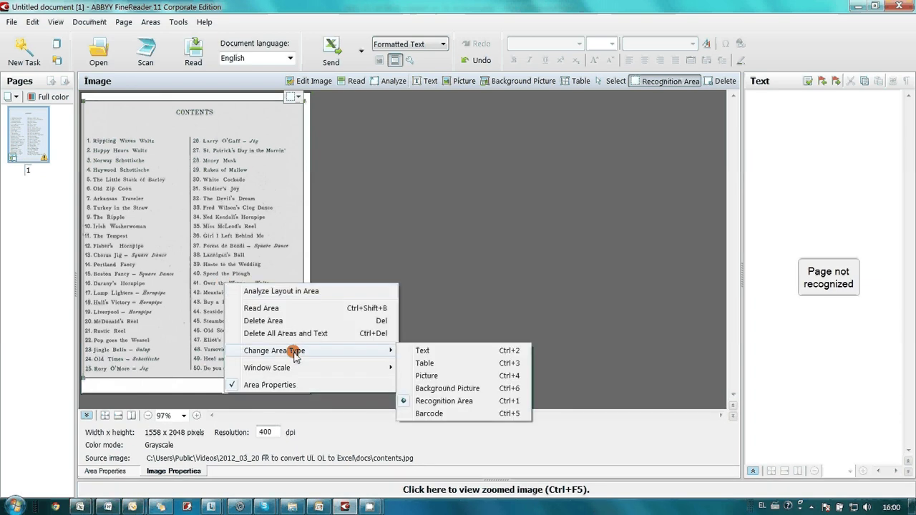
{"action": "left_click", "coordinate": [442, 363]}
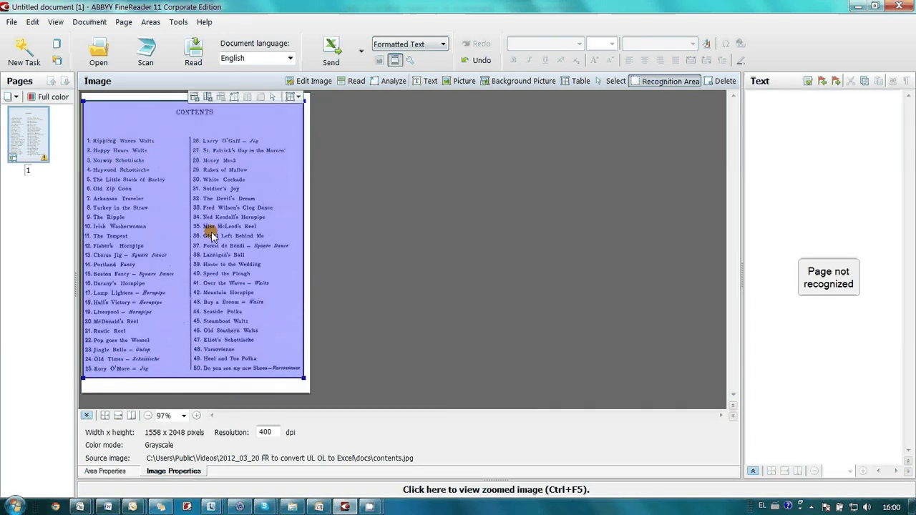
{"action": "right_click", "coordinate": [208, 232]}
{"action": "left_click", "coordinate": [255, 299]}
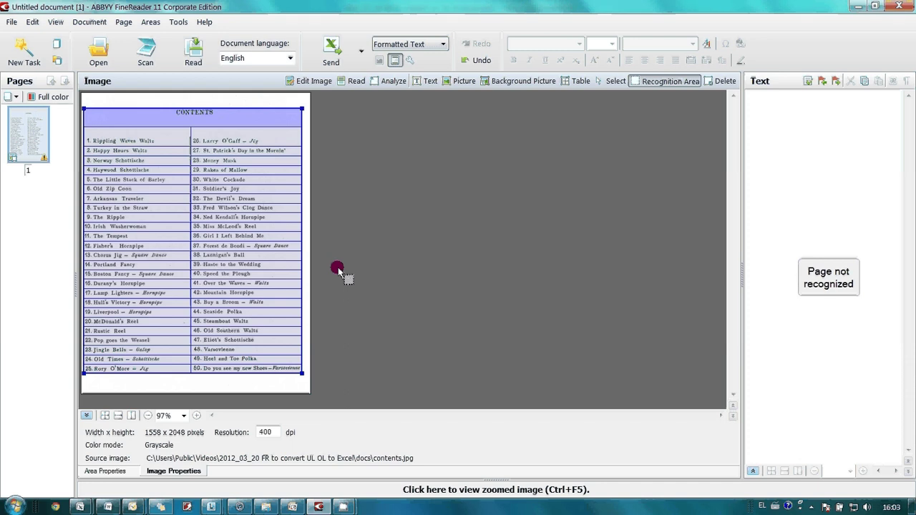
Add vertical separators between the item numbers and the titles in both song lists of the table
{"action": "left_click", "coordinate": [232, 197]}
{"action": "left_click", "coordinate": [153, 118]}
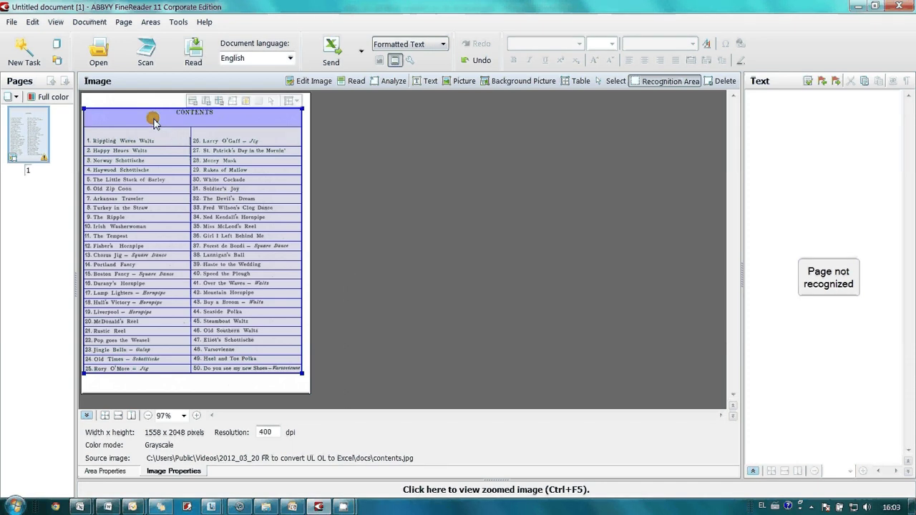
{"action": "left_click", "coordinate": [199, 104]}
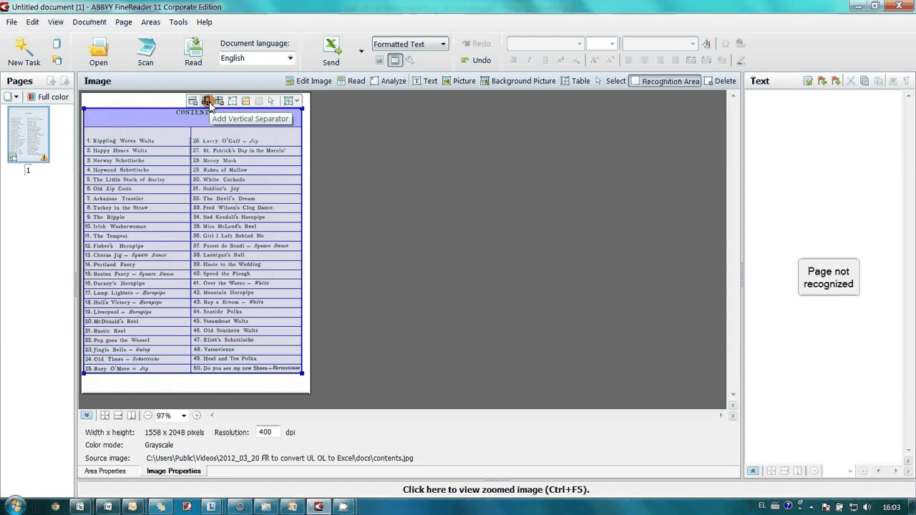
{"action": "left_click", "coordinate": [209, 104]}
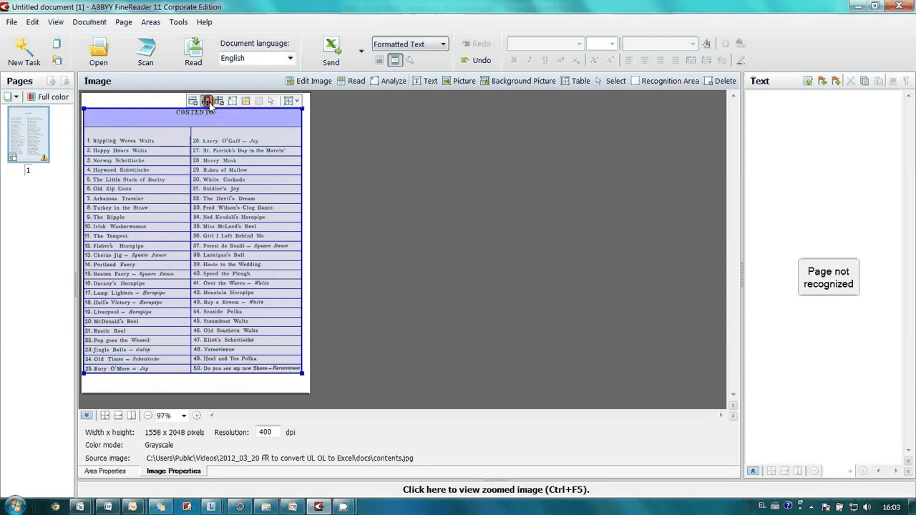
{"action": "left_click", "coordinate": [92, 134]}
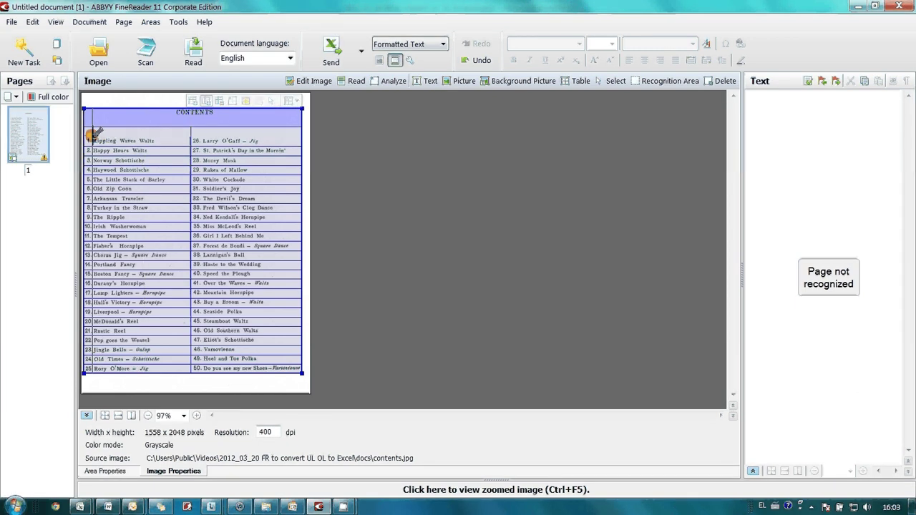
{"action": "left_click_drag", "start_coordinate": [95, 133], "coordinate": [204, 127]}
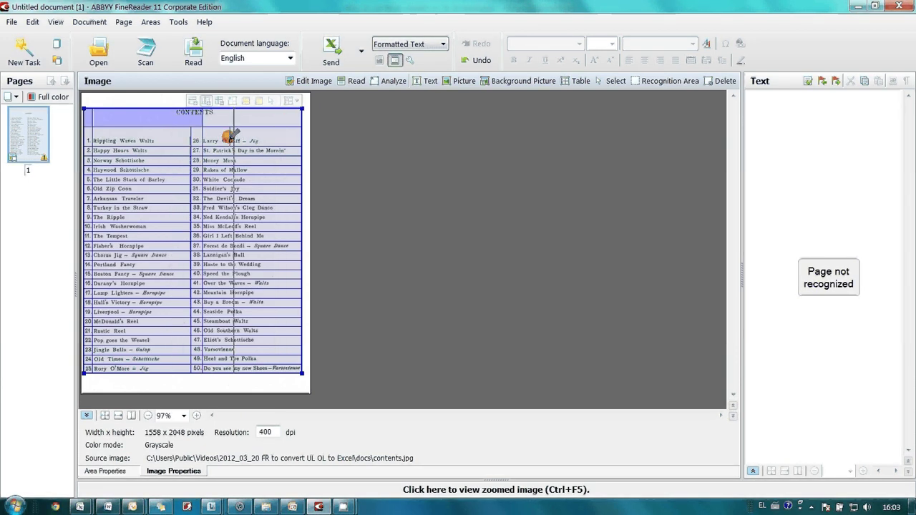
Select all cells of the CONTENTS heading row and merge them into one cell
{"action": "left_click", "coordinate": [272, 100]}
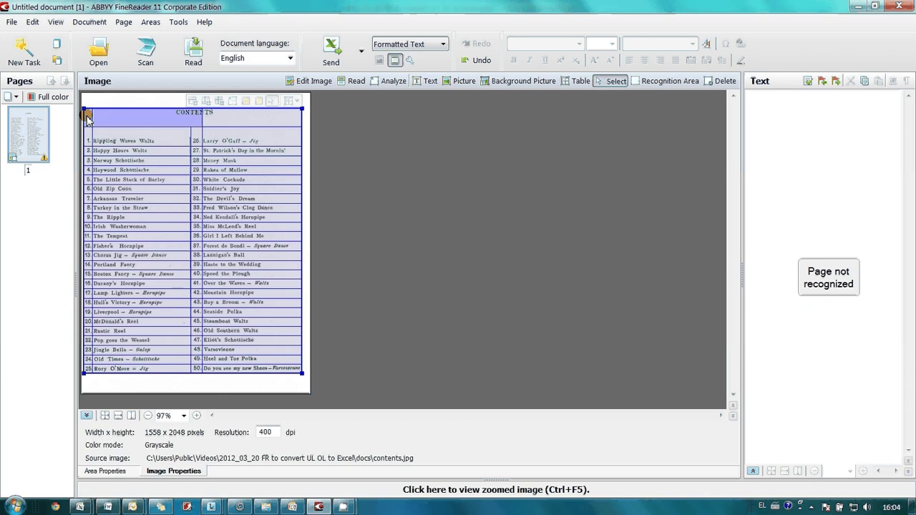
{"action": "left_click", "coordinate": [165, 120]}
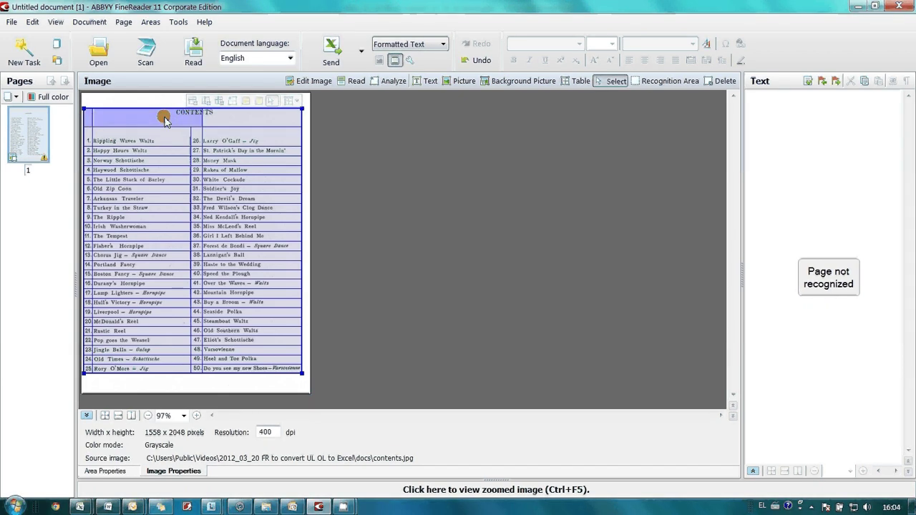
{"action": "left_click", "coordinate": [229, 116], "text": "ctrl"}
{"action": "right_click", "coordinate": [232, 118]}
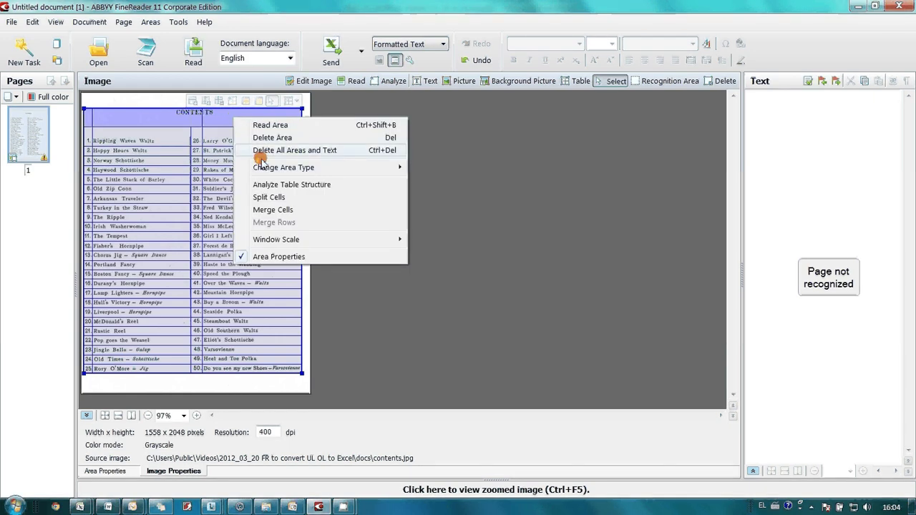
{"action": "left_click", "coordinate": [279, 210]}
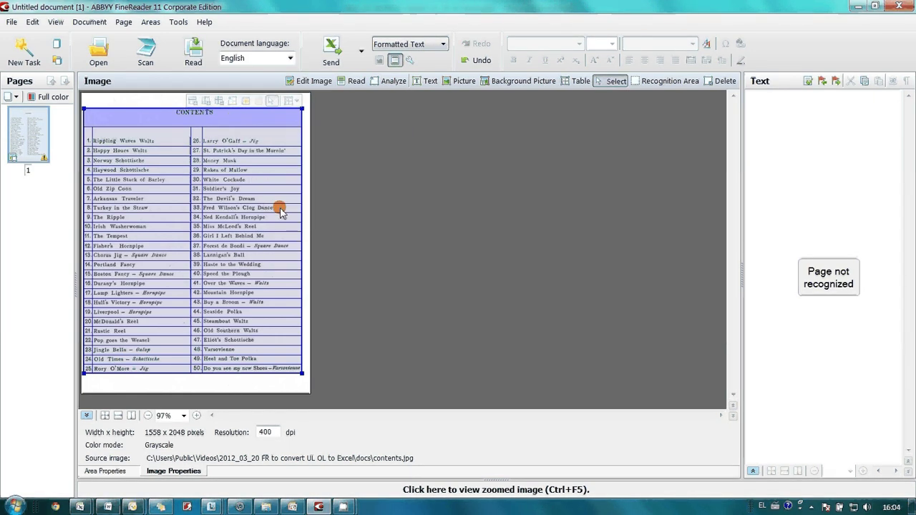
{"action": "left_click", "coordinate": [210, 99]}
Recognize the contents page, send it to Microsoft Excel, and enlarge the sheet to 145% for review
{"action": "left_click", "coordinate": [191, 50]}
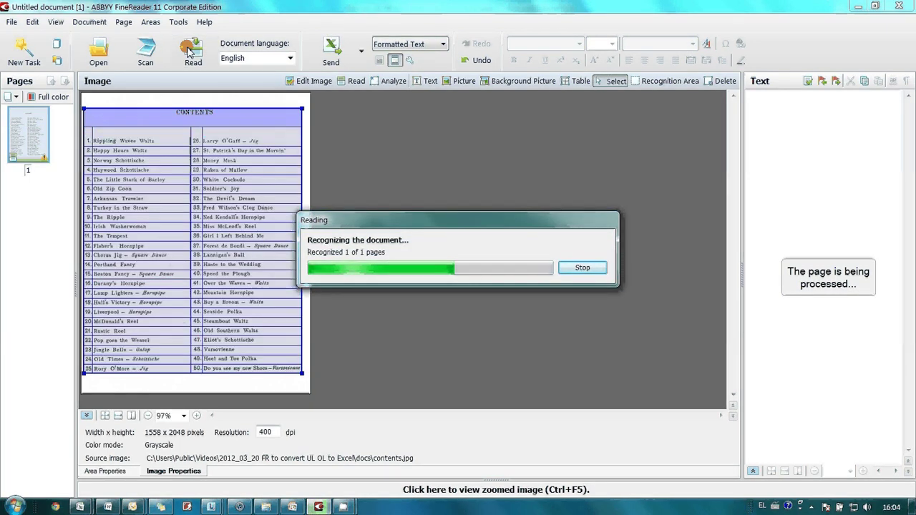
{"action": "left_click", "coordinate": [331, 47]}
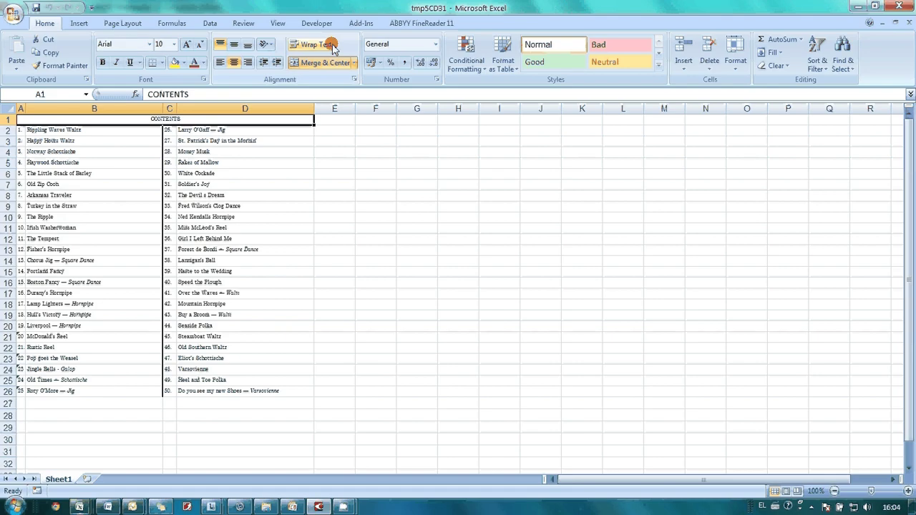
{"action": "scroll", "coordinate": [203, 284], "scroll_direction": "up", "scroll_amount": 3, "text": "ctrl"}
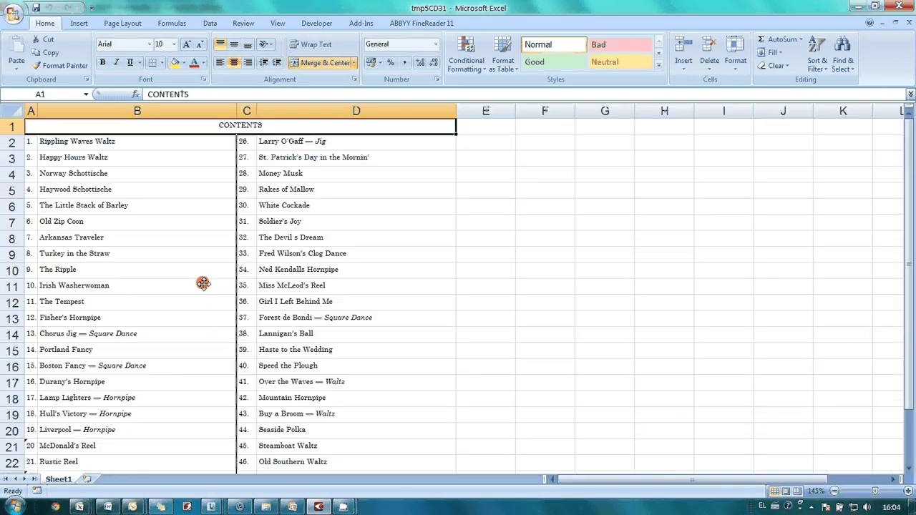